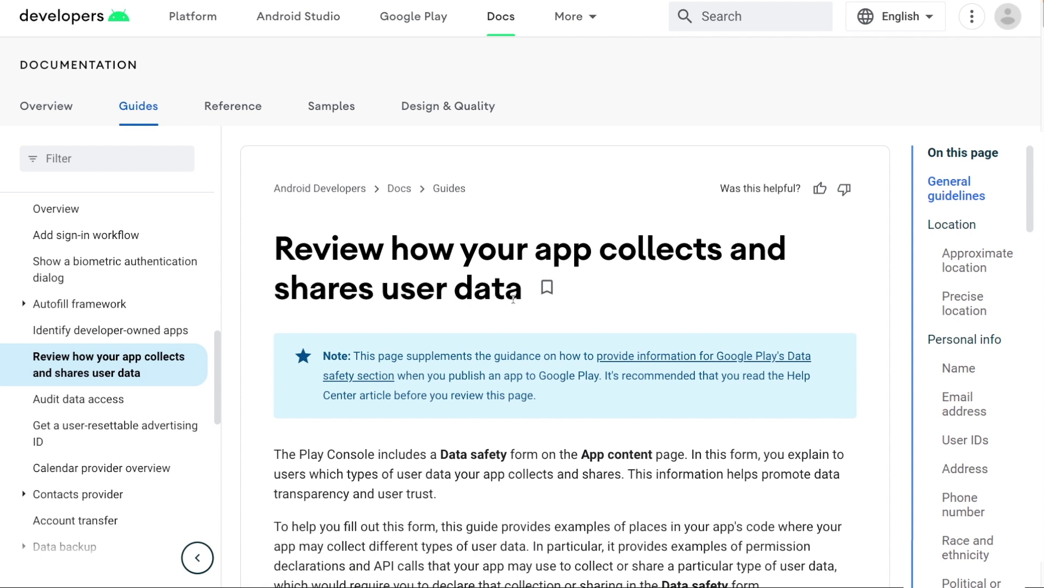
Review the guide on how apps collect and share user data and the help article's data collection and sharing definitions
scroll(571, 362, "down", 2)
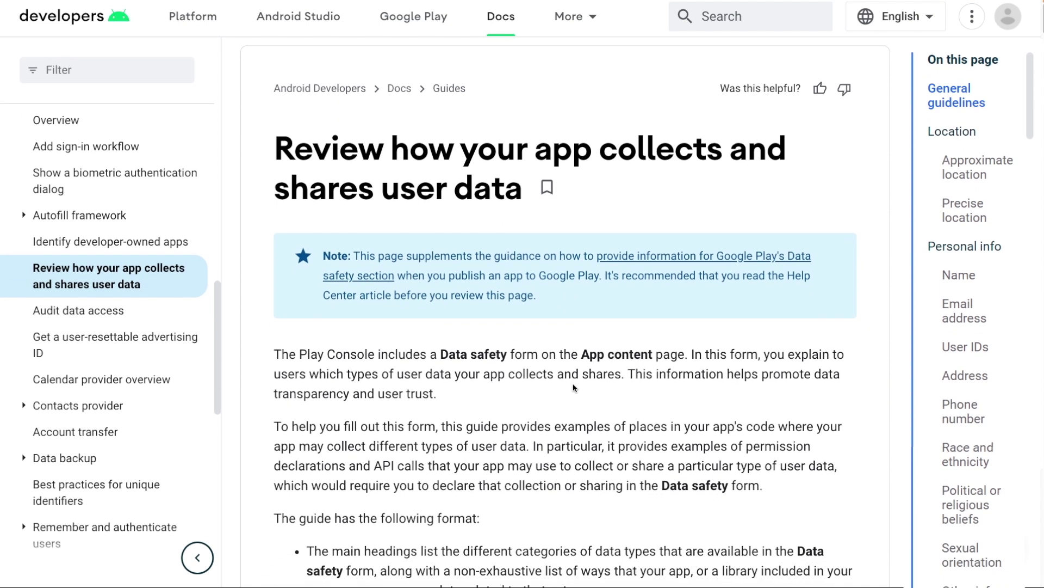
scroll(573, 384, "down", 4)
scroll(573, 385, "down", 5)
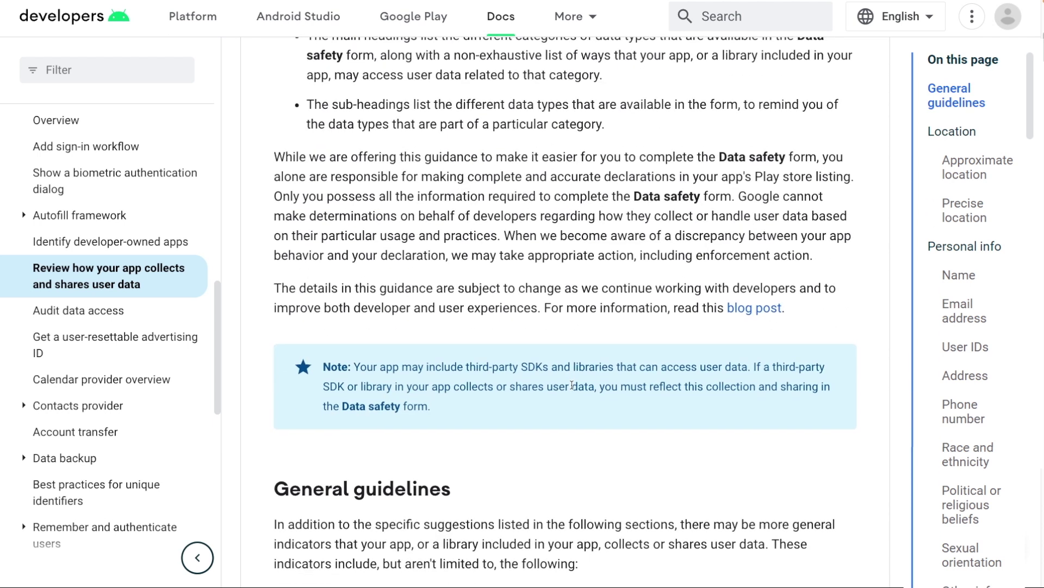
scroll(573, 384, "down", 3)
scroll(572, 383, "down", 7)
scroll(571, 384, "down", 7)
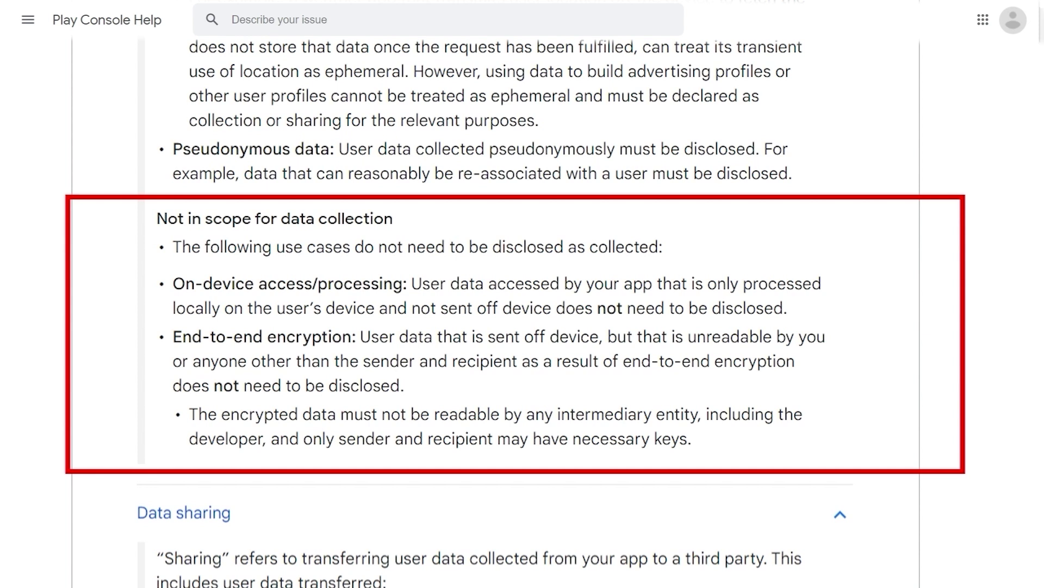
scroll(522, 294, "down", 15)
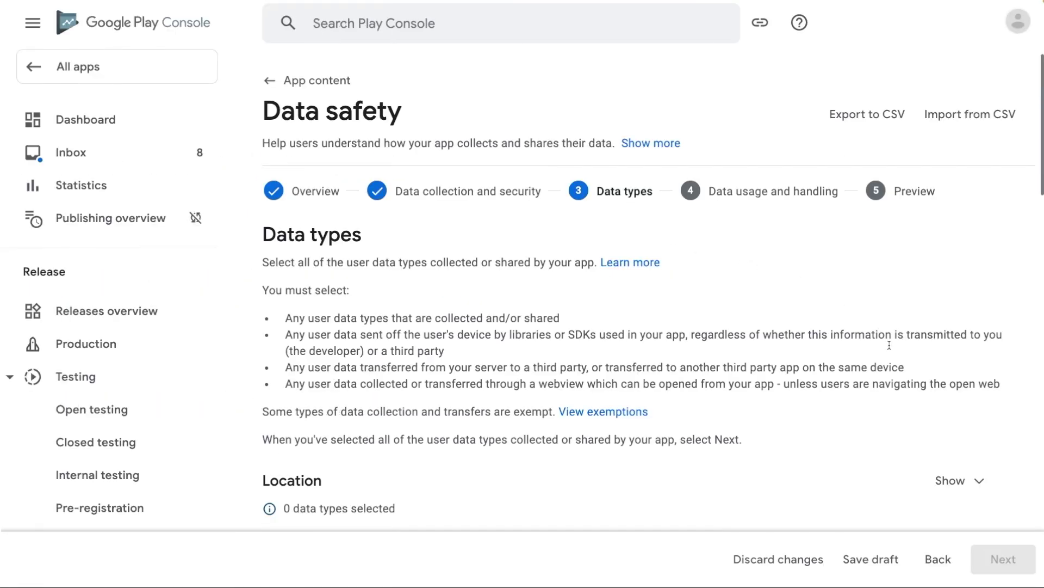
Expand the Location data types and consult the explanation of Approximate location
scroll(935, 435, "down", 4)
left_click(963, 275)
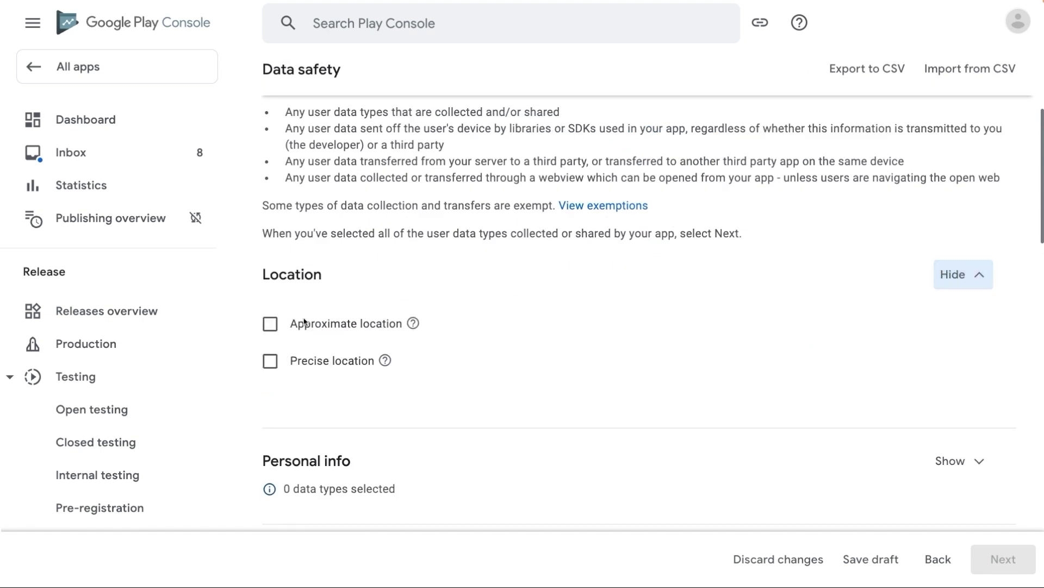
left_click(271, 325)
left_click(271, 325)
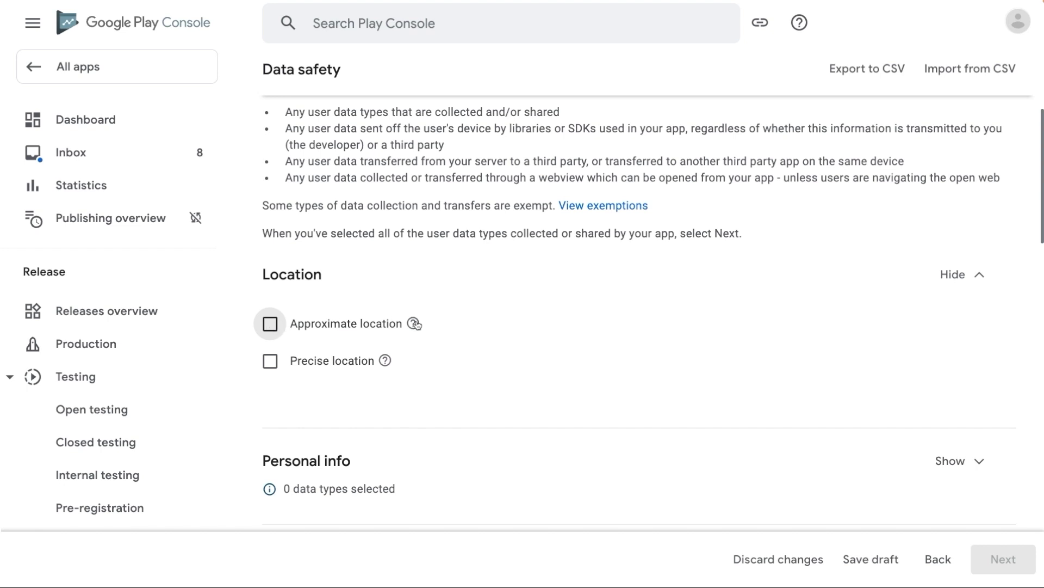
mouse_move(415, 324)
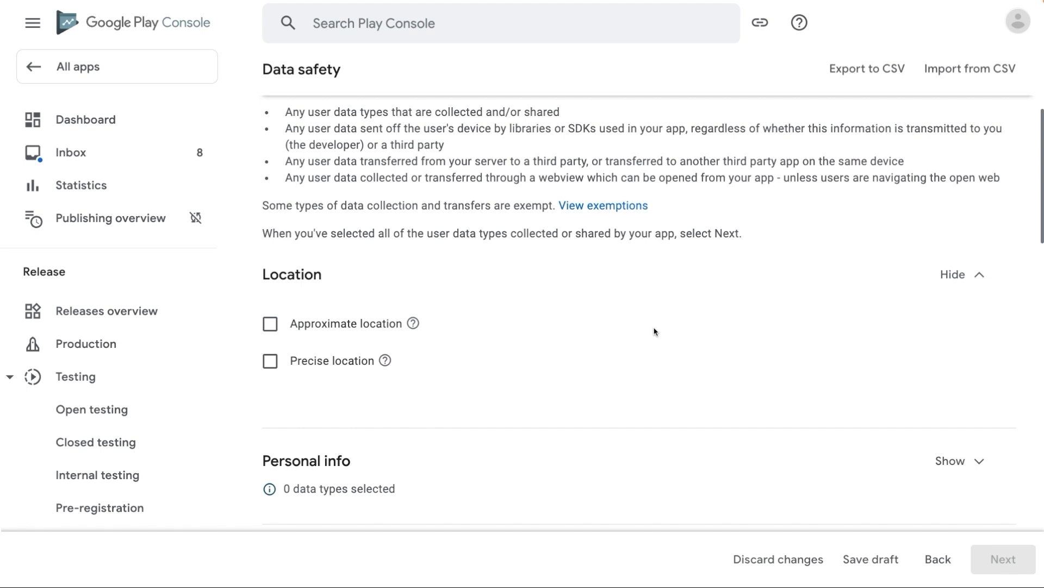
Select Photos under the Photos and videos data types
scroll(705, 415, "down", 9)
left_click(940, 366)
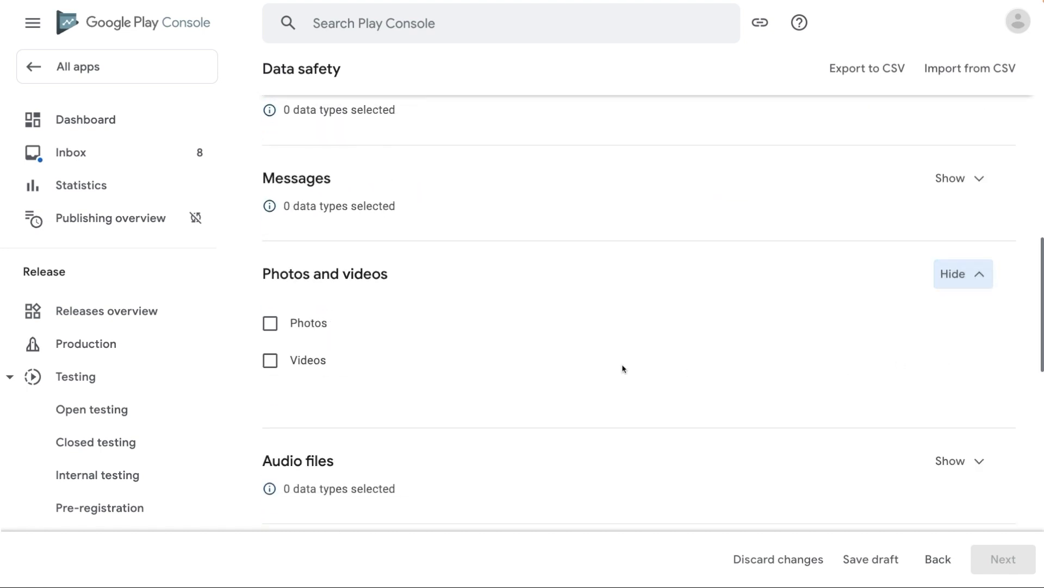
left_click(270, 324)
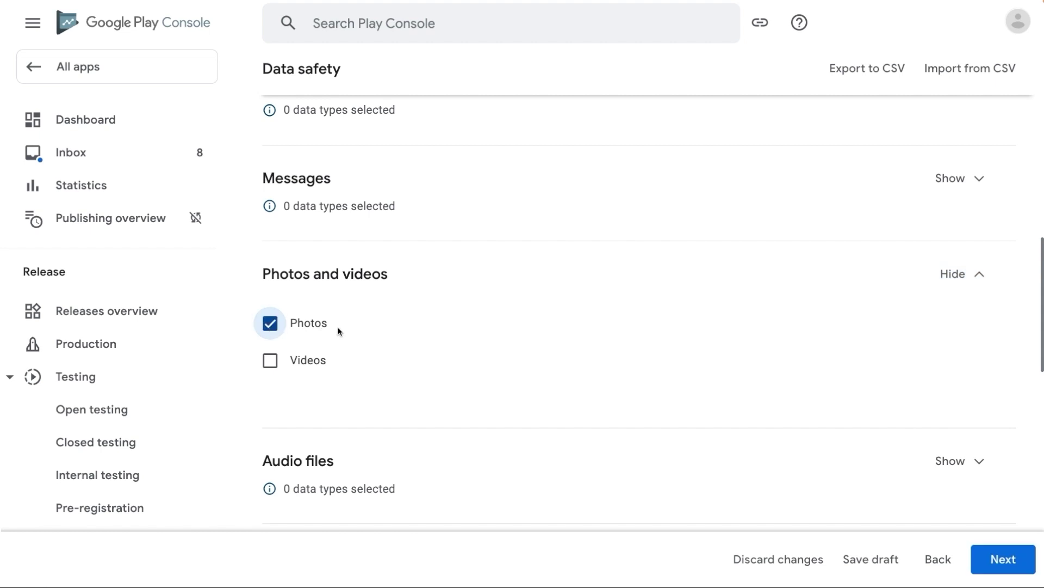
Select Race and ethnicity under the Personal info data types
scroll(566, 337, "up", 4)
scroll(570, 346, "up", 1)
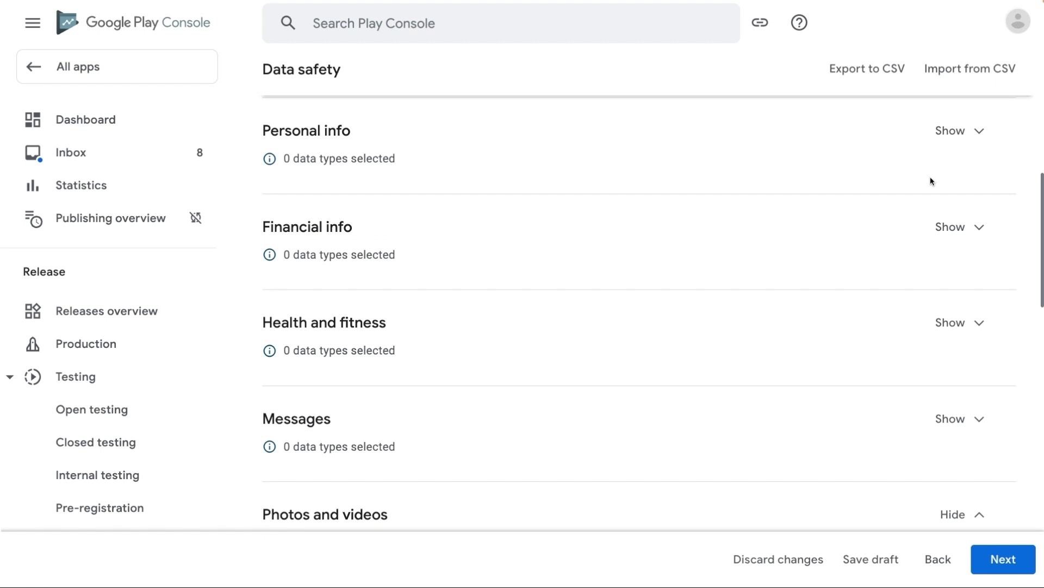
left_click(948, 133)
left_click(271, 369)
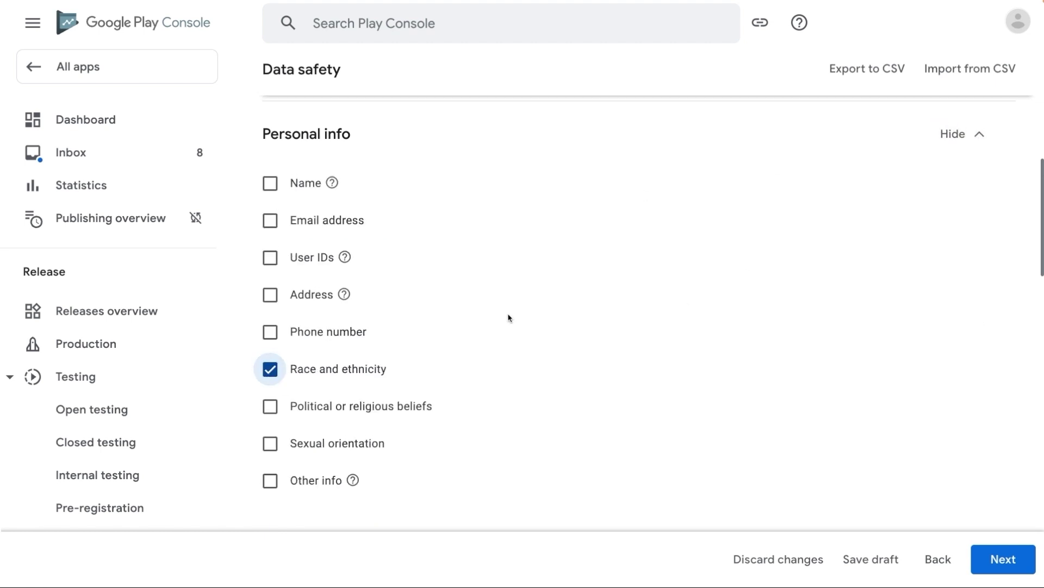
Select both Approximate location and Precise location under the Location data types
scroll(509, 319, "up", 3)
left_click(959, 264)
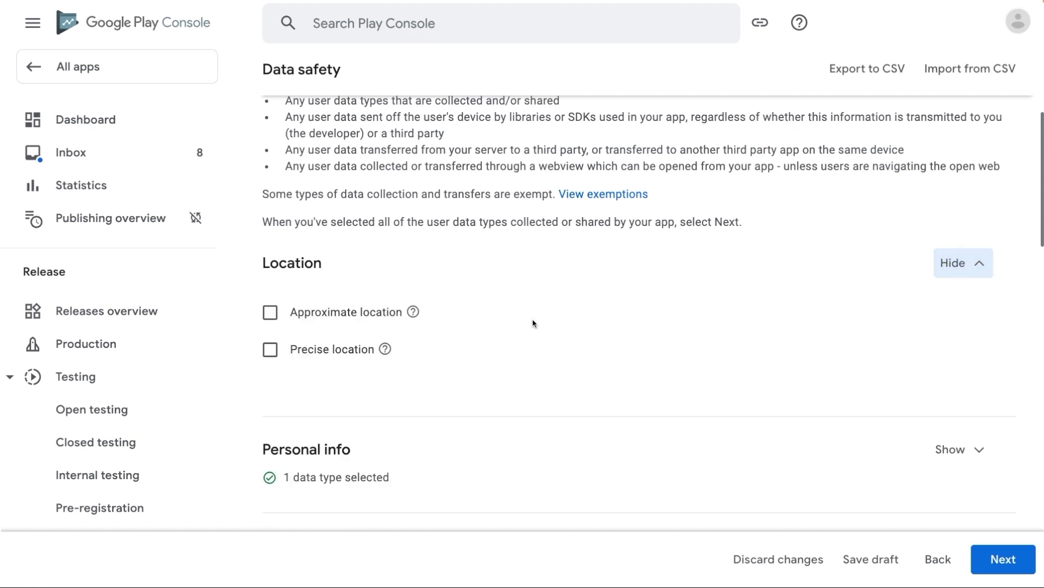
left_click(272, 314)
left_click(272, 352)
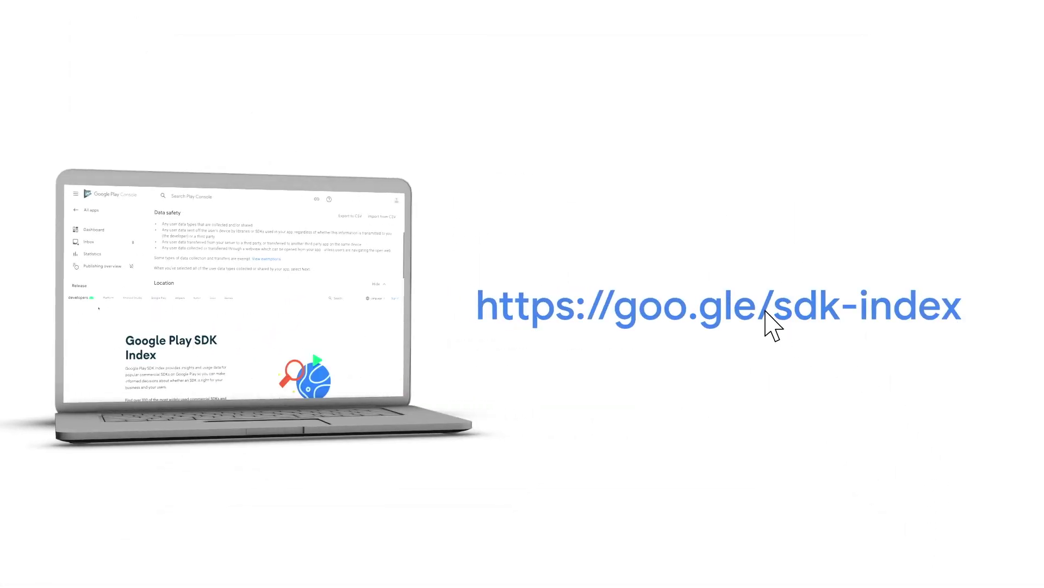
Look over the Google Play SDK Index introduction page and go to the index itself
scroll(472, 211, "down", 2)
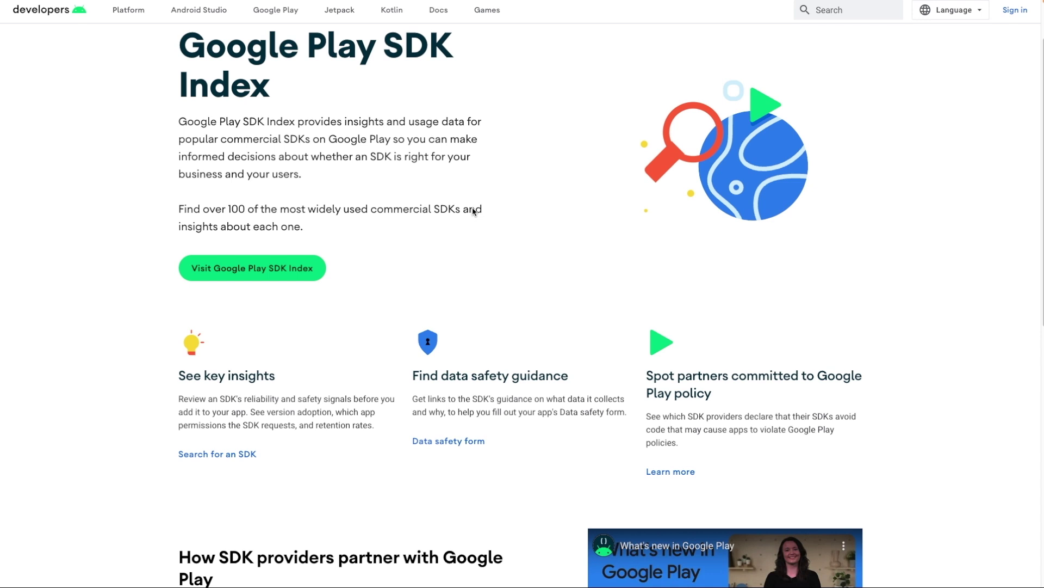
scroll(473, 211, "down", 3)
scroll(466, 203, "up", 5)
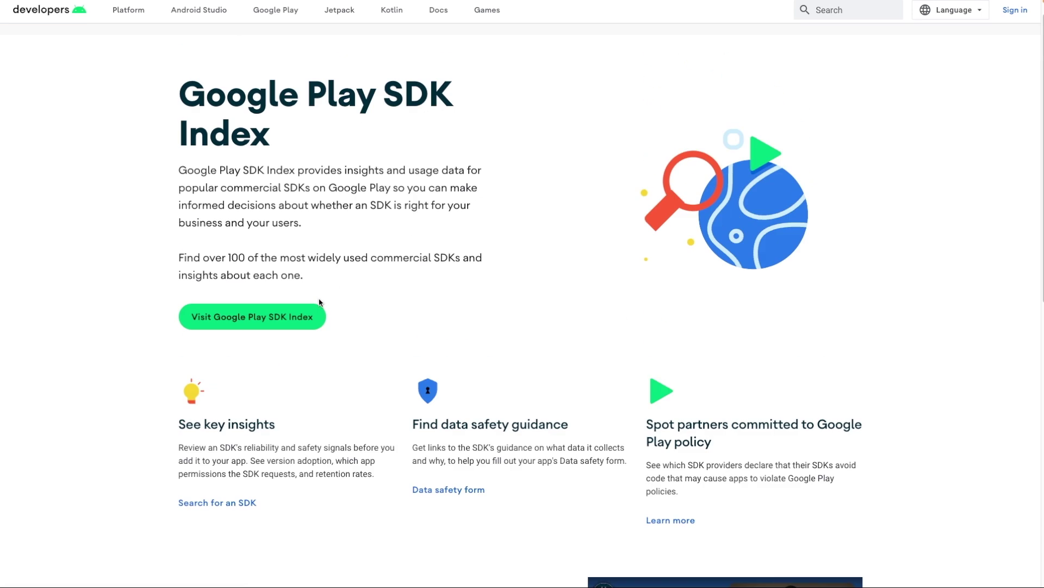
left_click(301, 315)
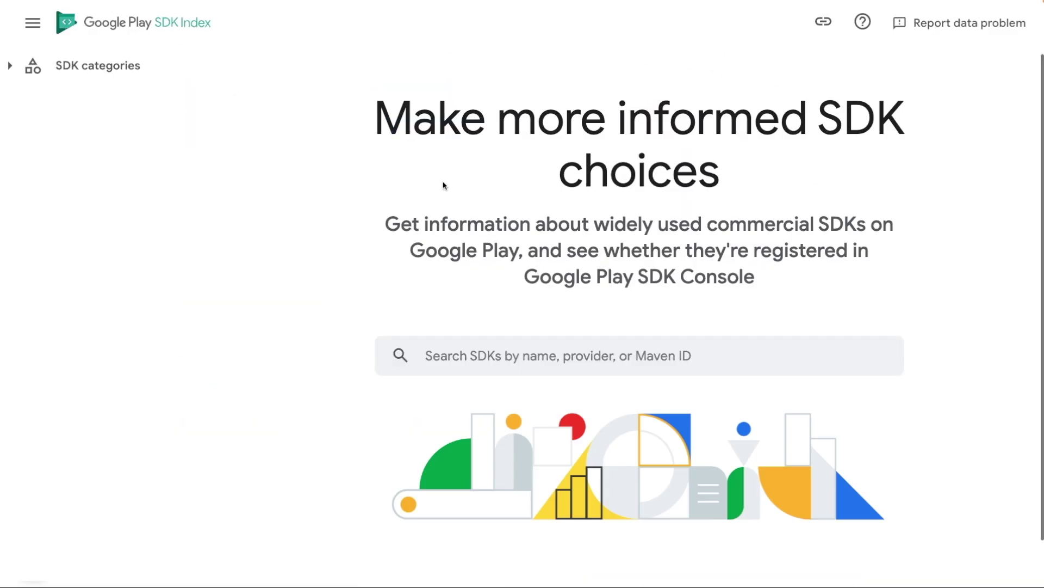
Browse the SDK lists in the Advertising and monetization, Analytics, and Data management categories
left_click(109, 68)
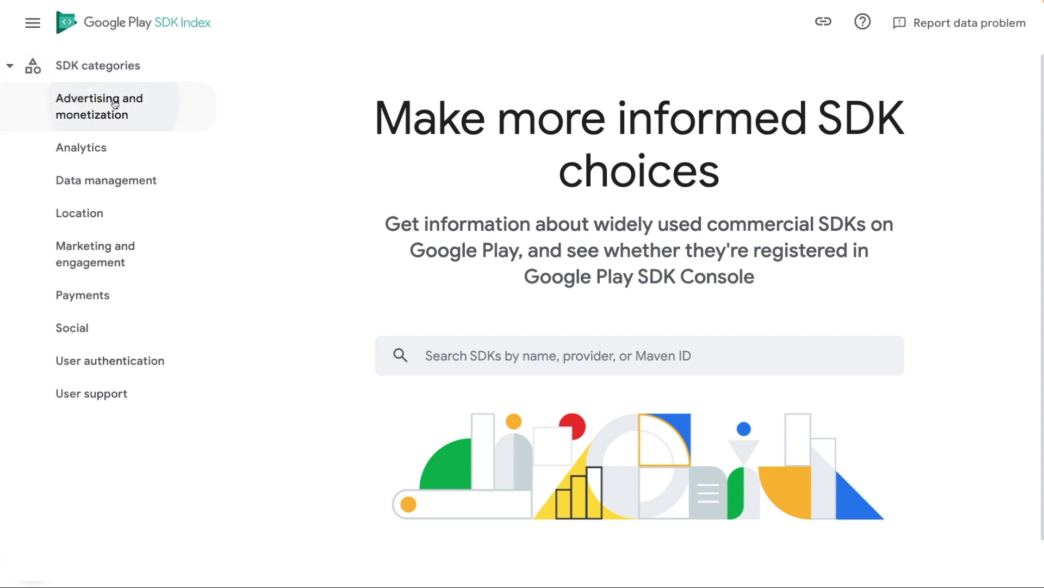
left_click(115, 103)
scroll(356, 419, "down", 6)
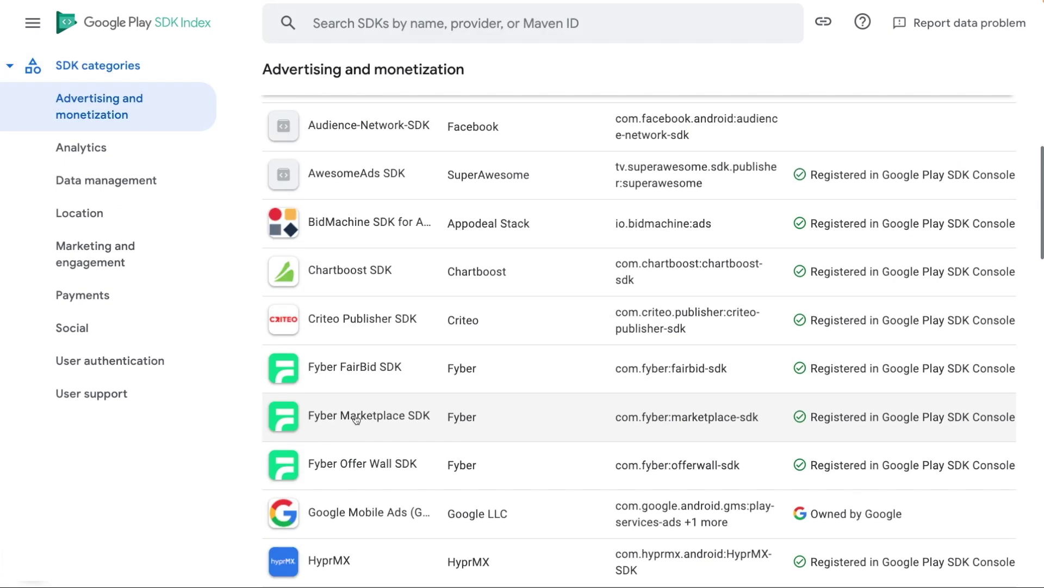
scroll(357, 419, "down", 5)
left_click(101, 150)
scroll(334, 183, "down", 10)
left_click(175, 181)
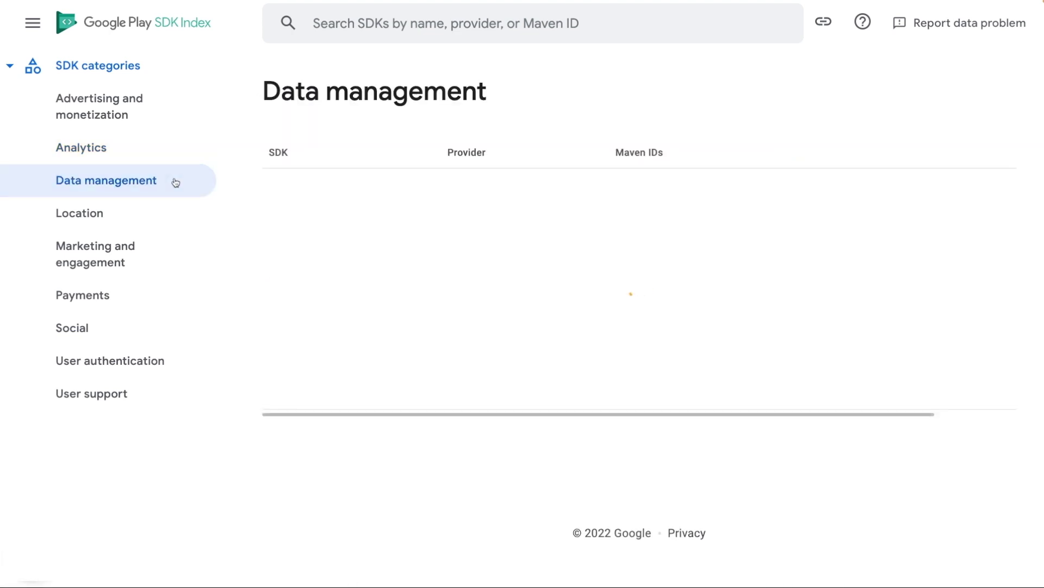
scroll(280, 210, "down", 8)
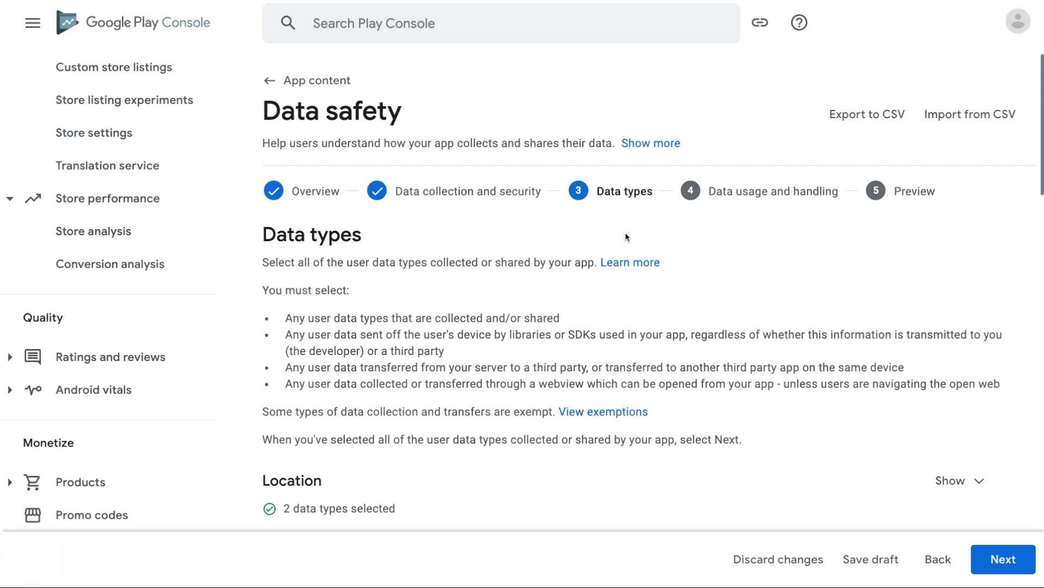
Continue the Data safety form to Data usage and handling and open the questions for Photos
left_click(985, 561)
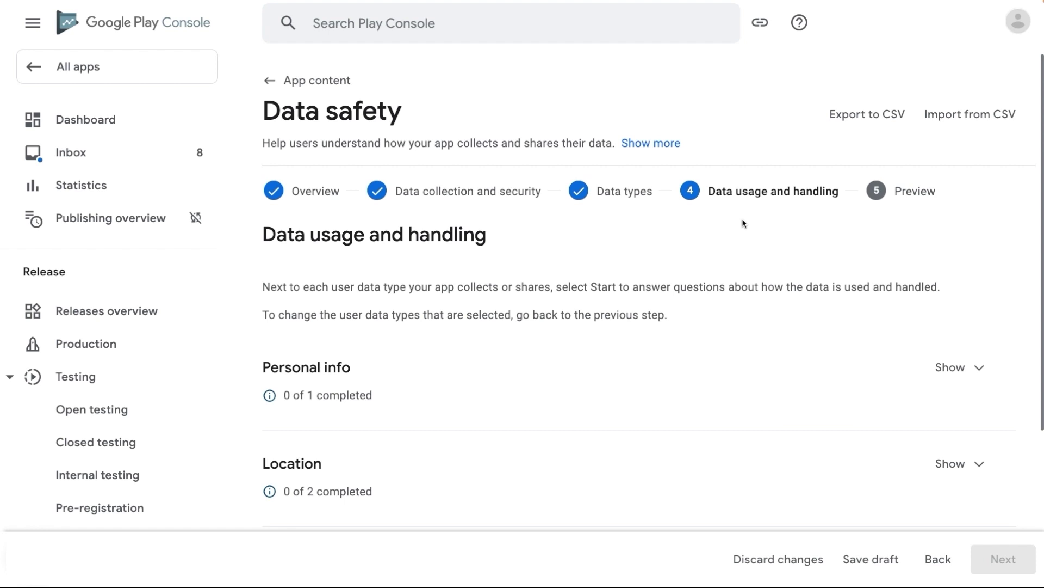
scroll(807, 345, "down", 3)
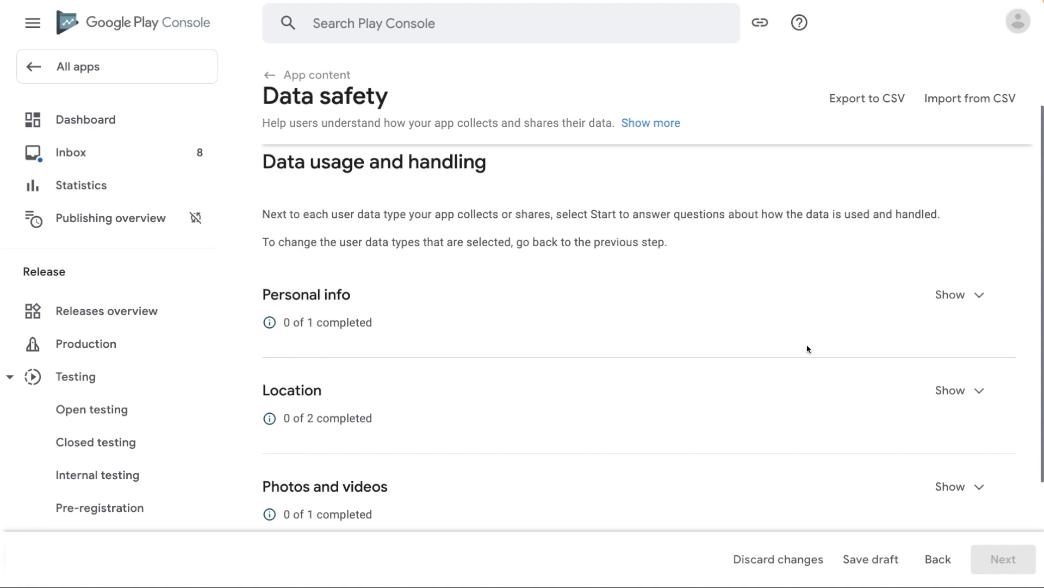
left_click(941, 418)
scroll(319, 503, "down", 1)
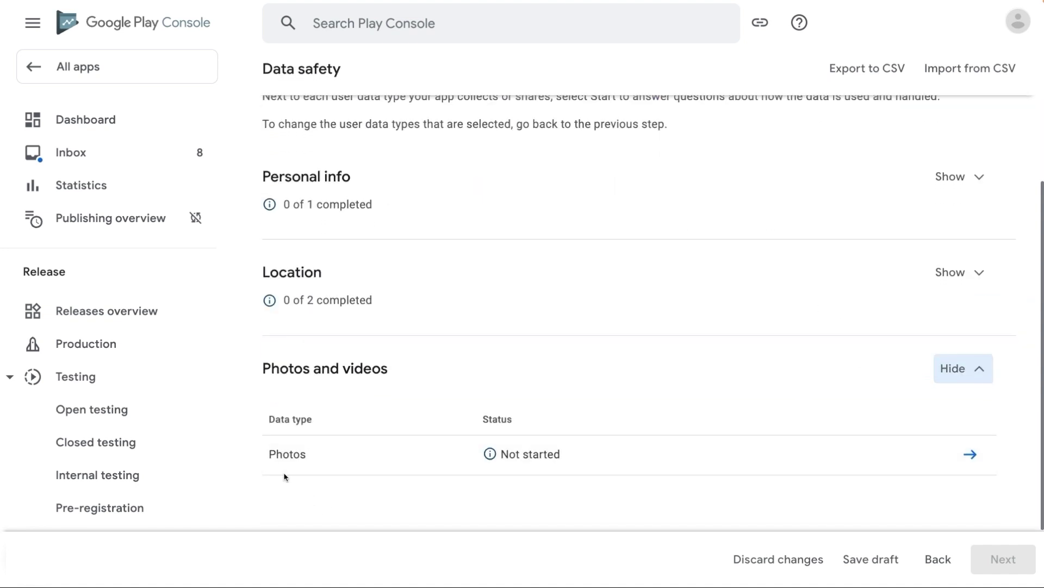
left_click(970, 456)
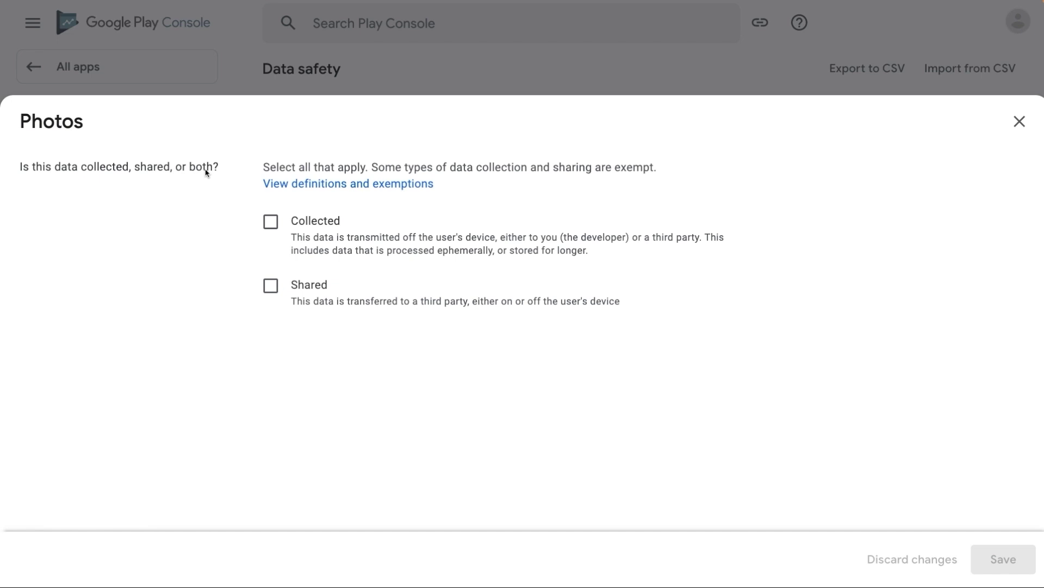
Declare the photo data as both collected and shared, and mark the collected data as processed ephemerally
left_click(270, 221)
left_click(269, 287)
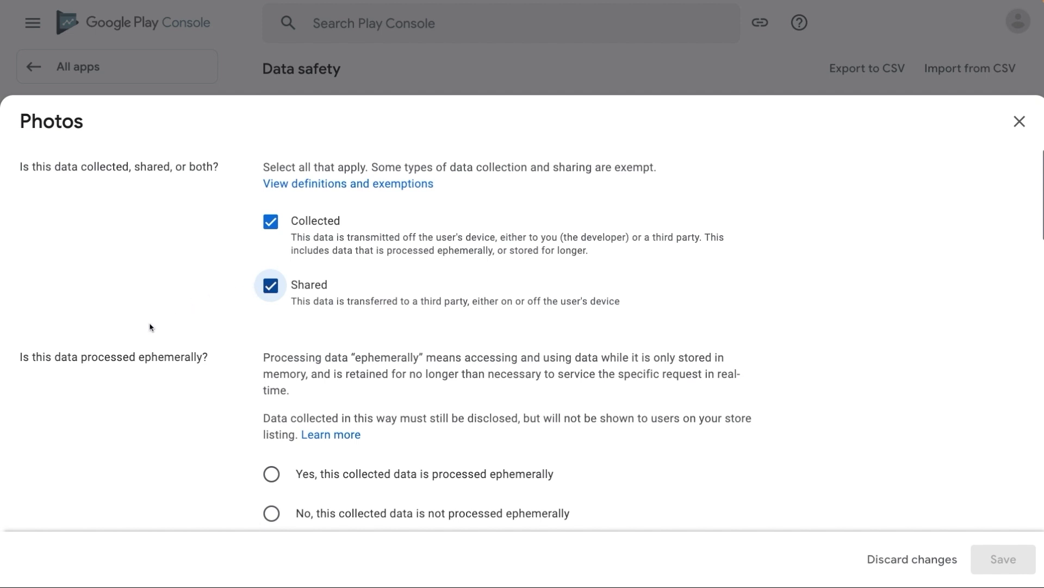
scroll(149, 326, "down", 2)
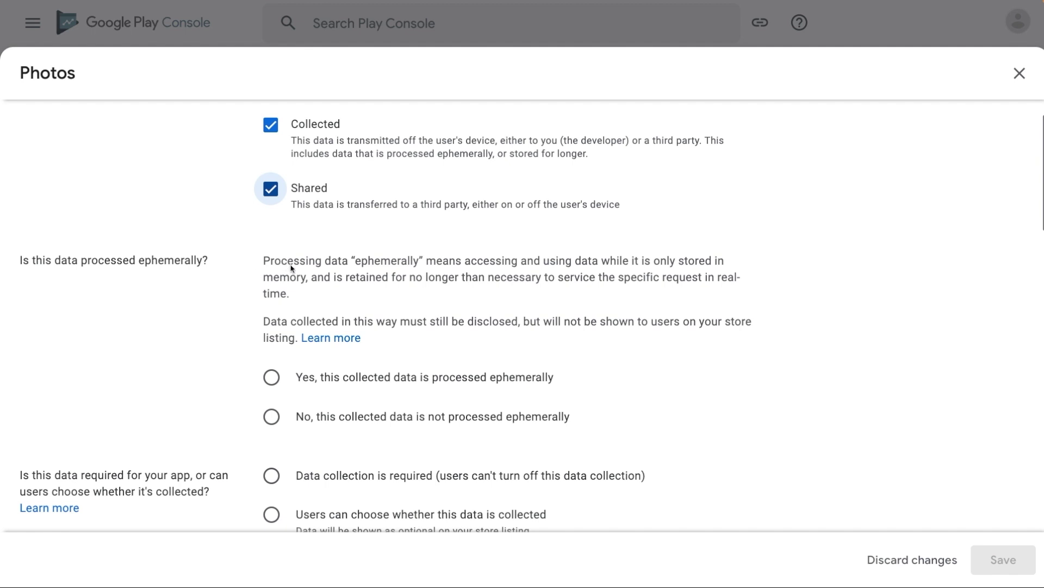
left_click(271, 417)
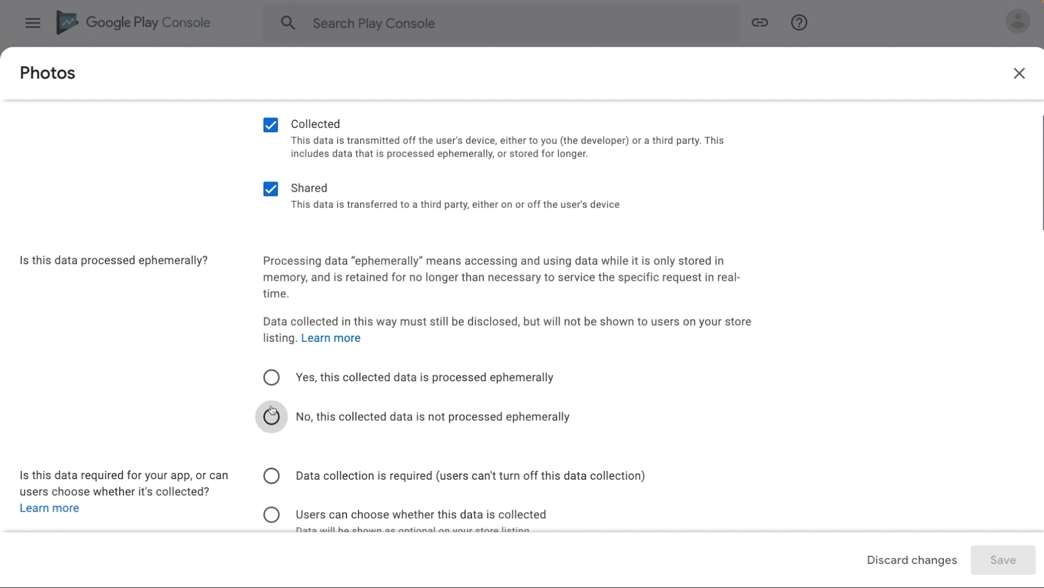
left_click(269, 378)
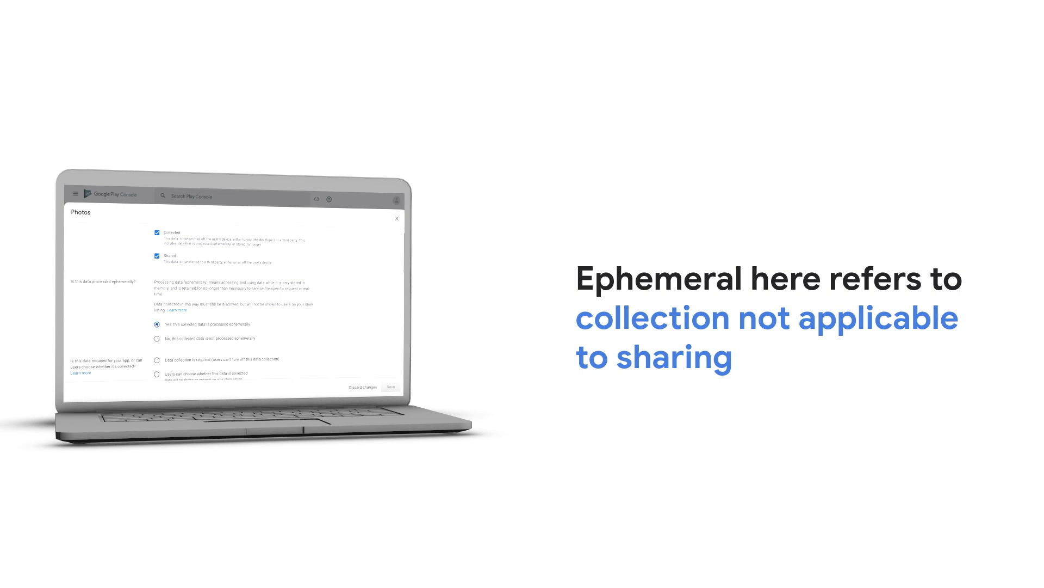
Specify that users can choose whether their photo data is collected
scroll(128, 331, "down", 2)
scroll(174, 380, "down", 2)
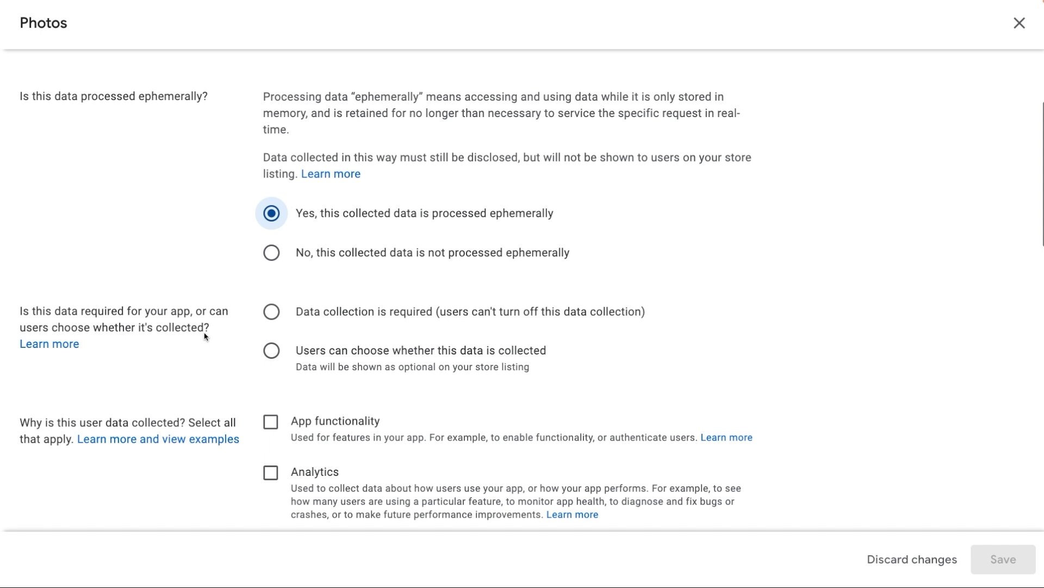
left_click(269, 311)
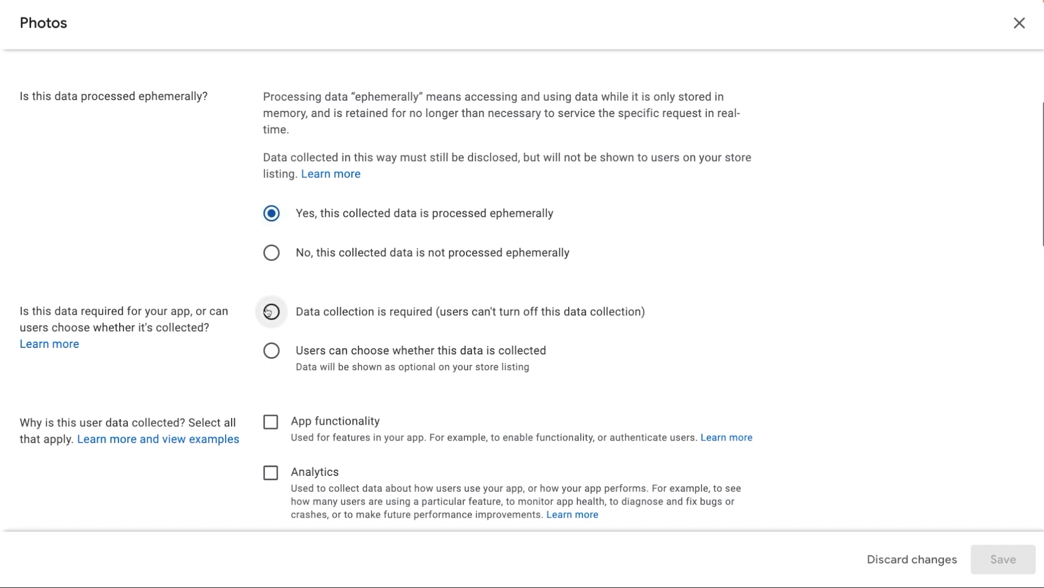
left_click(271, 350)
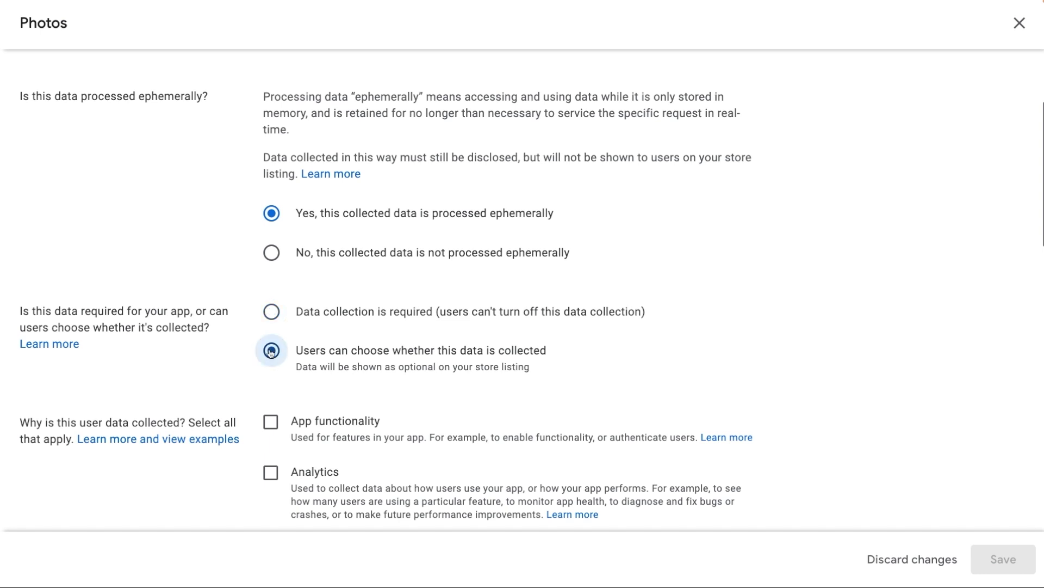
Review the purposes offered for why the photo data is collected and shared
scroll(236, 360, "down", 1)
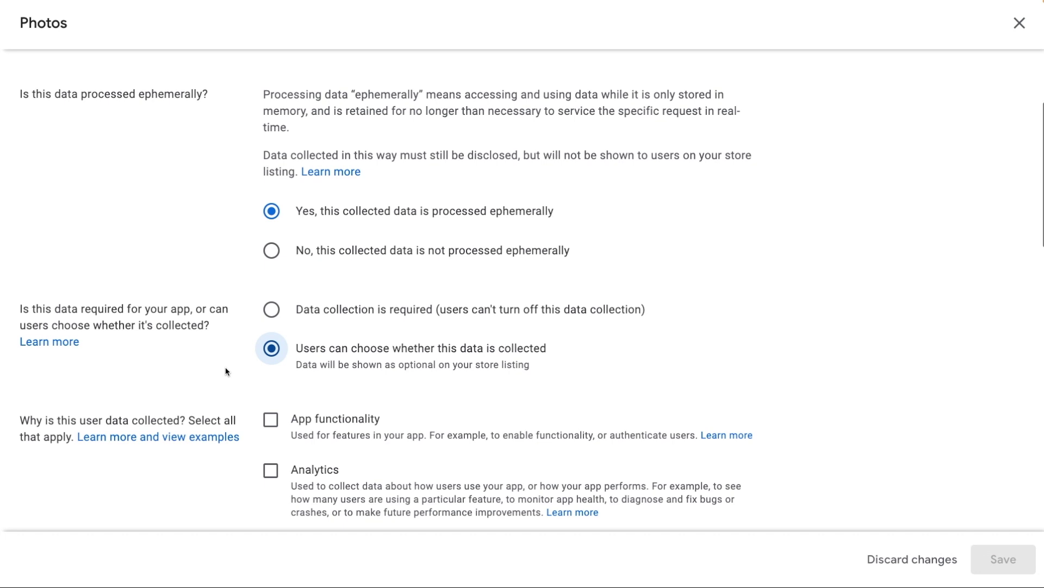
scroll(168, 366, "down", 4)
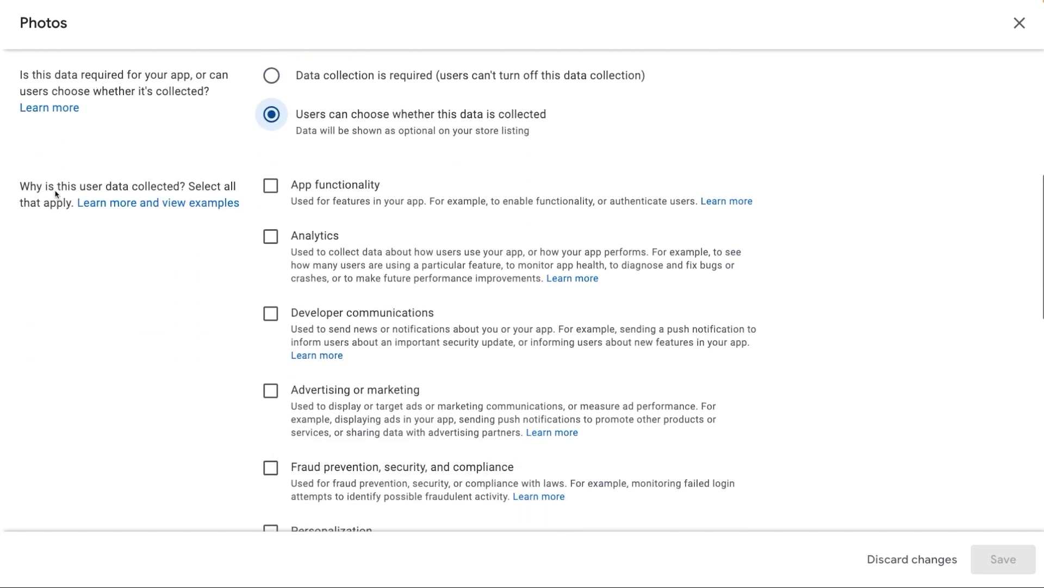
scroll(151, 373, "down", 3)
scroll(151, 373, "down", 2)
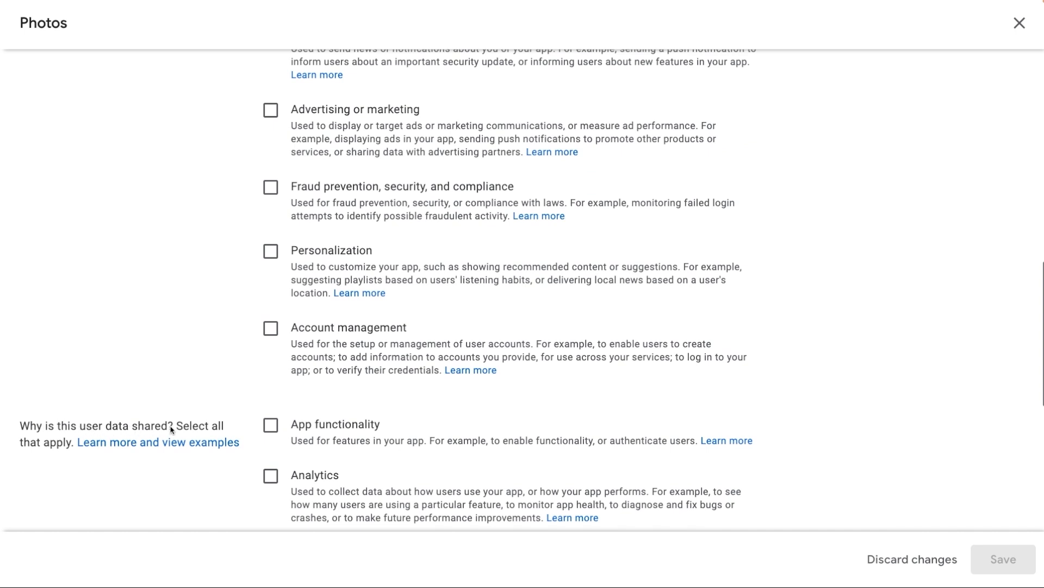
scroll(150, 277, "up", 4)
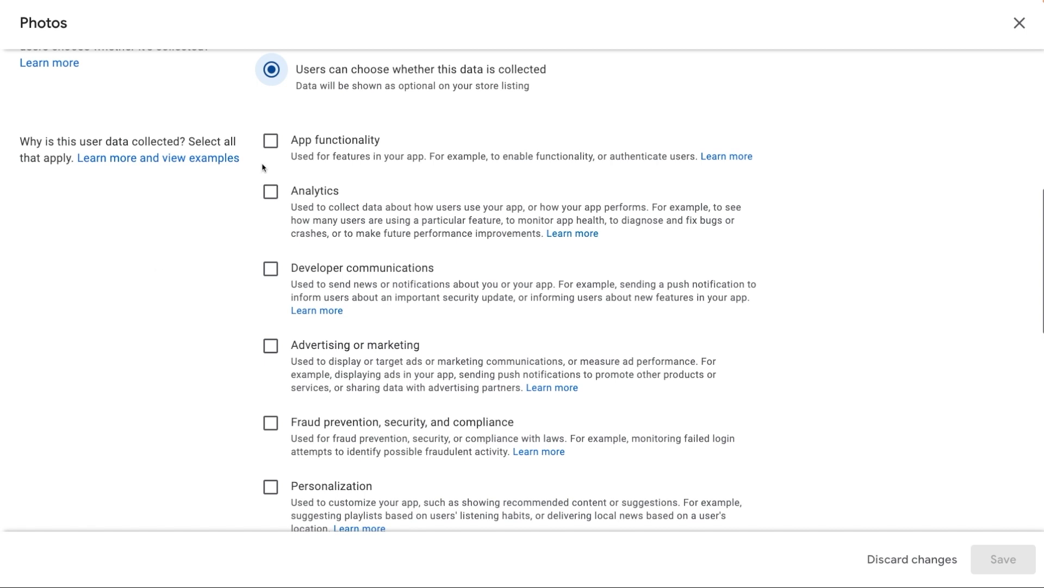
Declare App functionality as the reason photo data is collected and Analytics as the reason it is shared, and save the Photos answers
left_click(271, 141)
scroll(275, 327, "down", 6)
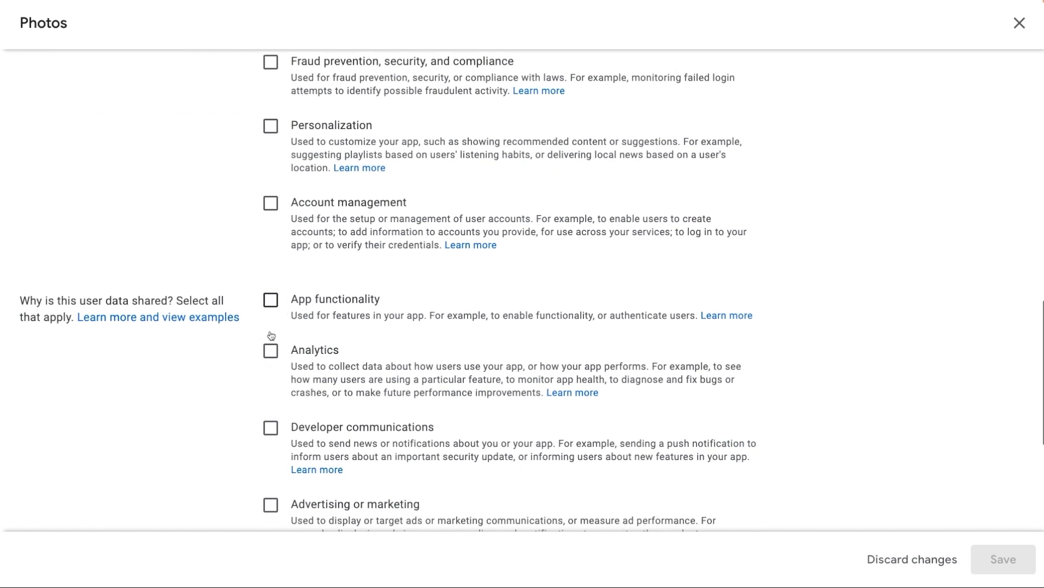
left_click(271, 351)
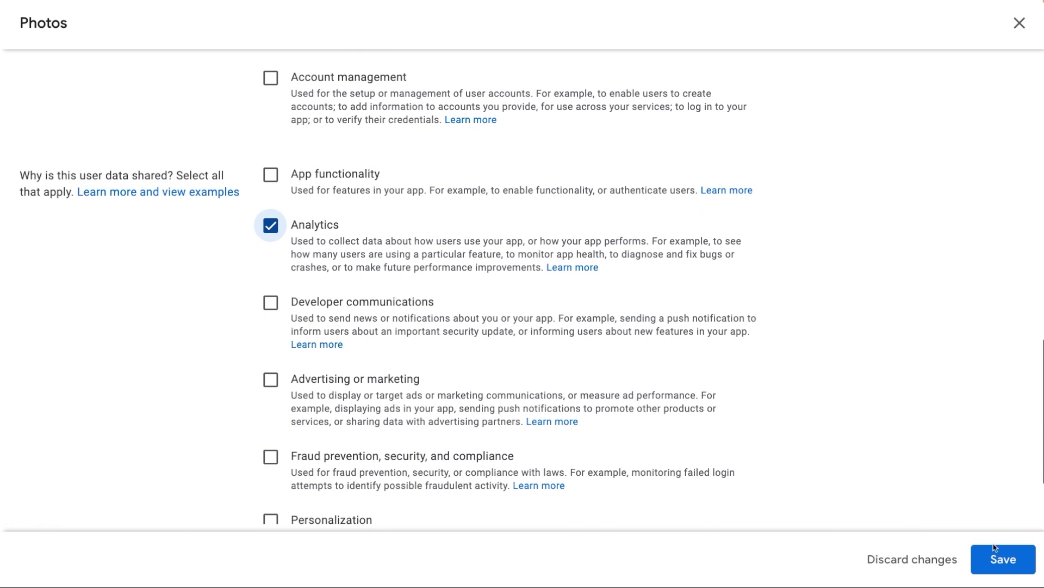
left_click(1001, 559)
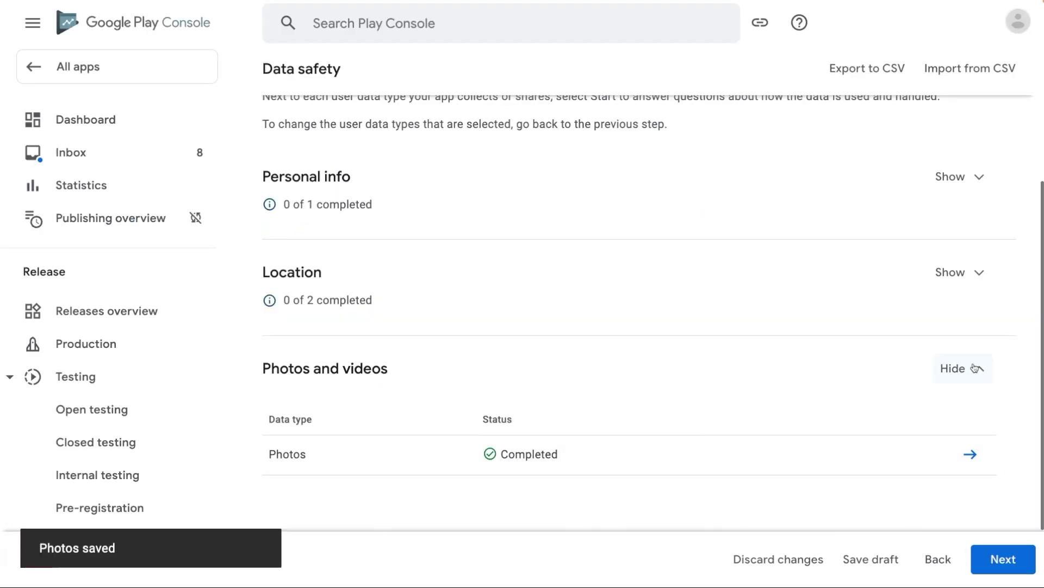
Collapse the Photos and videos section and continue the Data safety form to Preview to review the store listing information
left_click(975, 368)
scroll(719, 309, "up", 3)
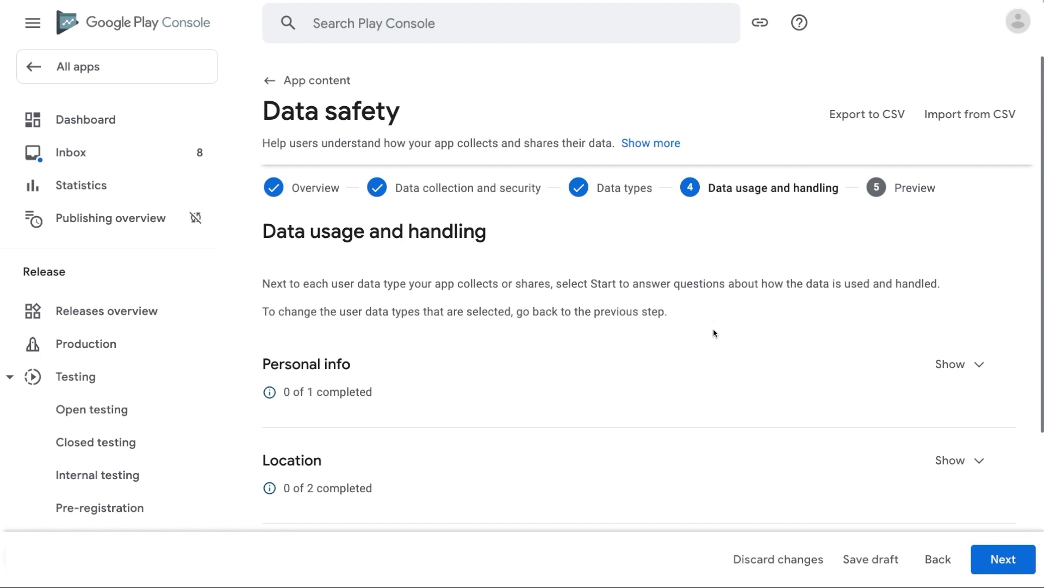
scroll(673, 394, "down", 3)
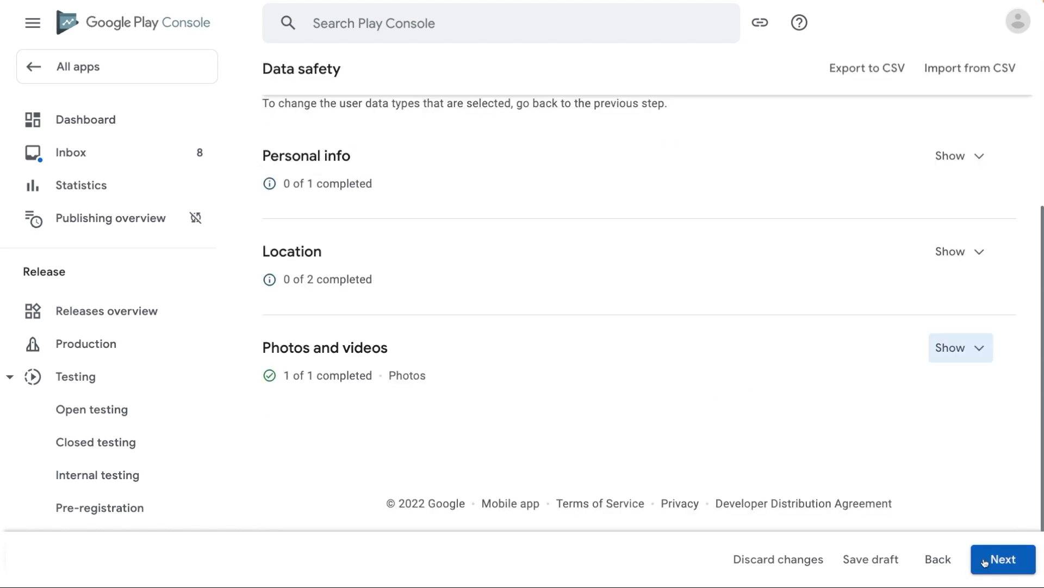
left_click(985, 562)
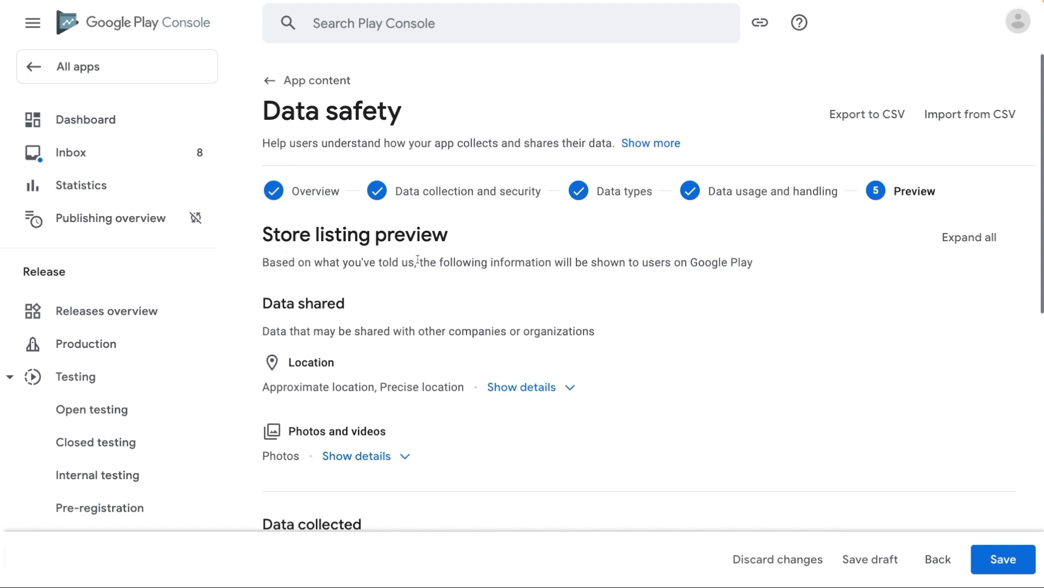
scroll(499, 348, "down", 1)
scroll(500, 351, "down", 5)
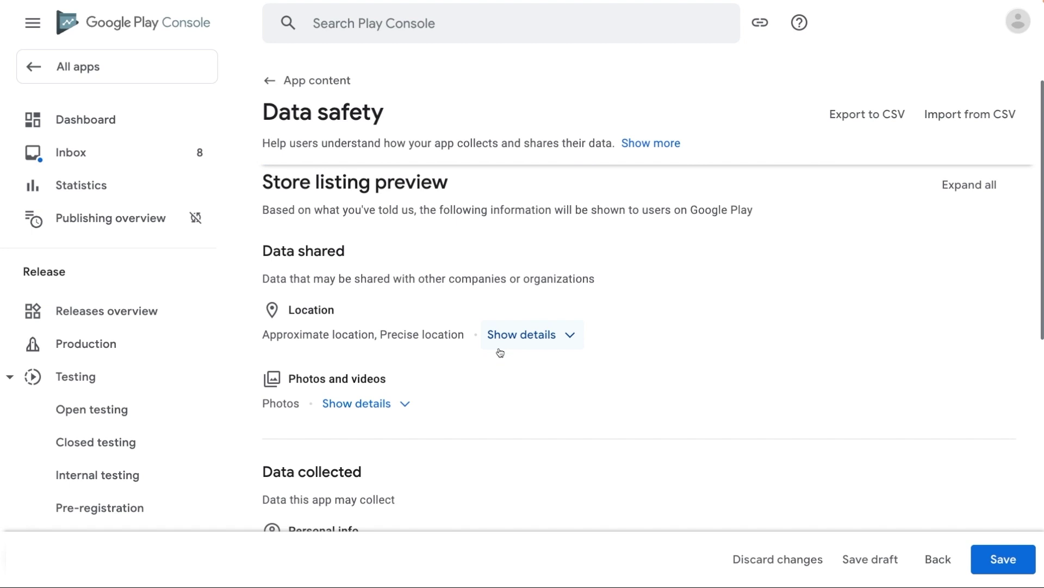
scroll(499, 351, "down", 4)
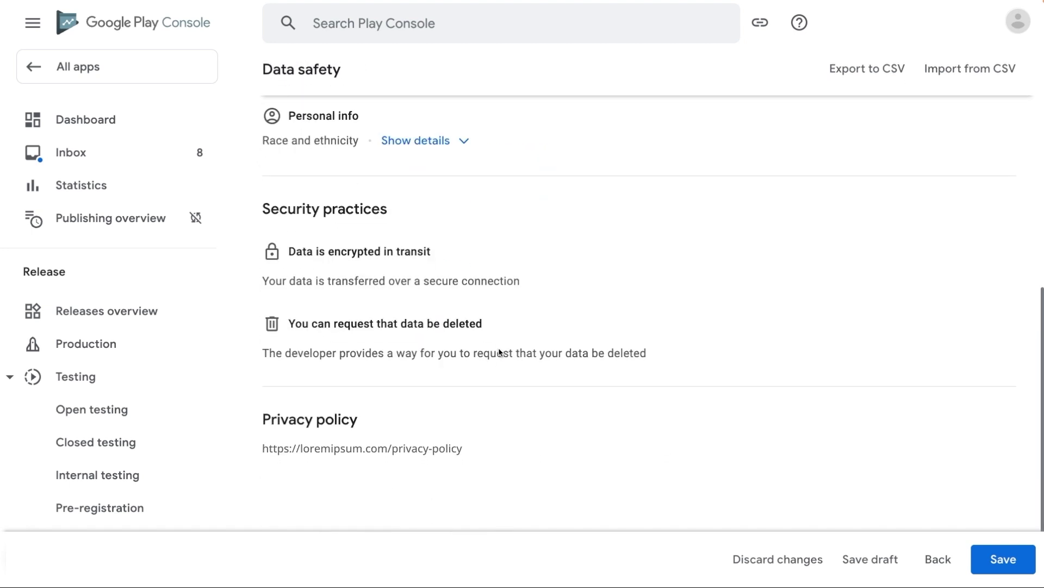